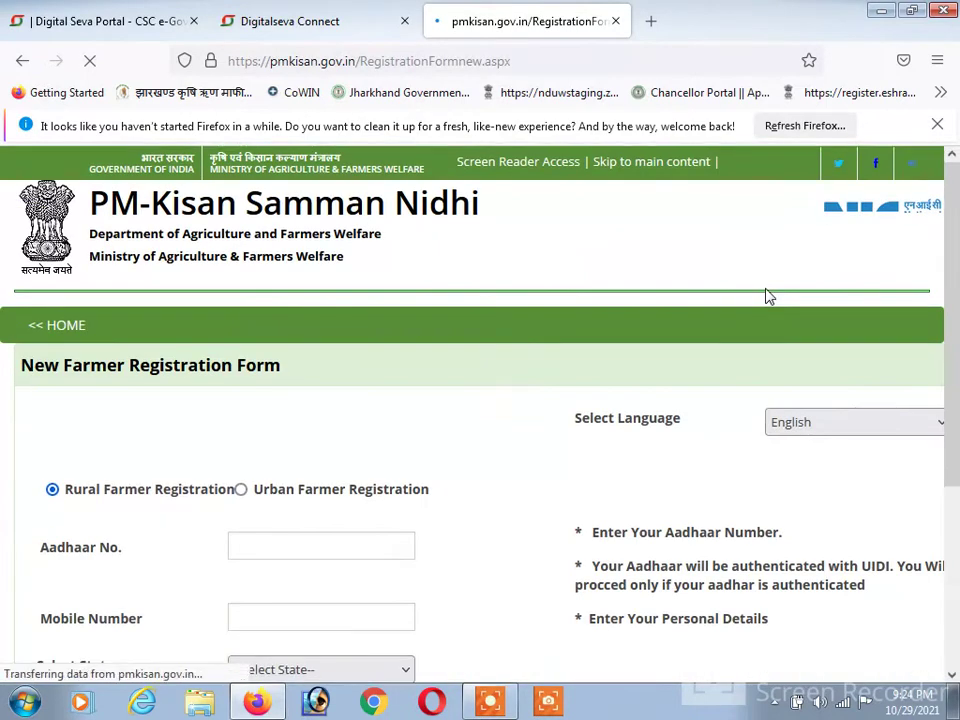
- Sign in to Digital Seva Connect with the prefilled credentials and the displayed captcha text
mouse_move(955, 232)
mouse_down()
mouse_move(955, 372)
mouse_move(955, 226)
mouse_up()
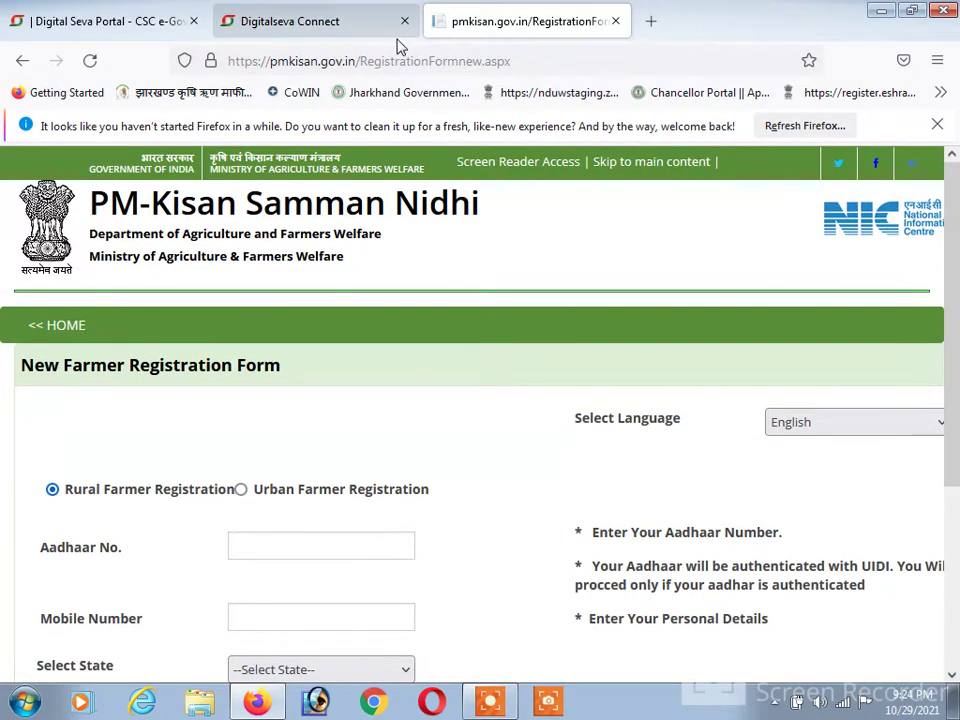
click(303, 10)
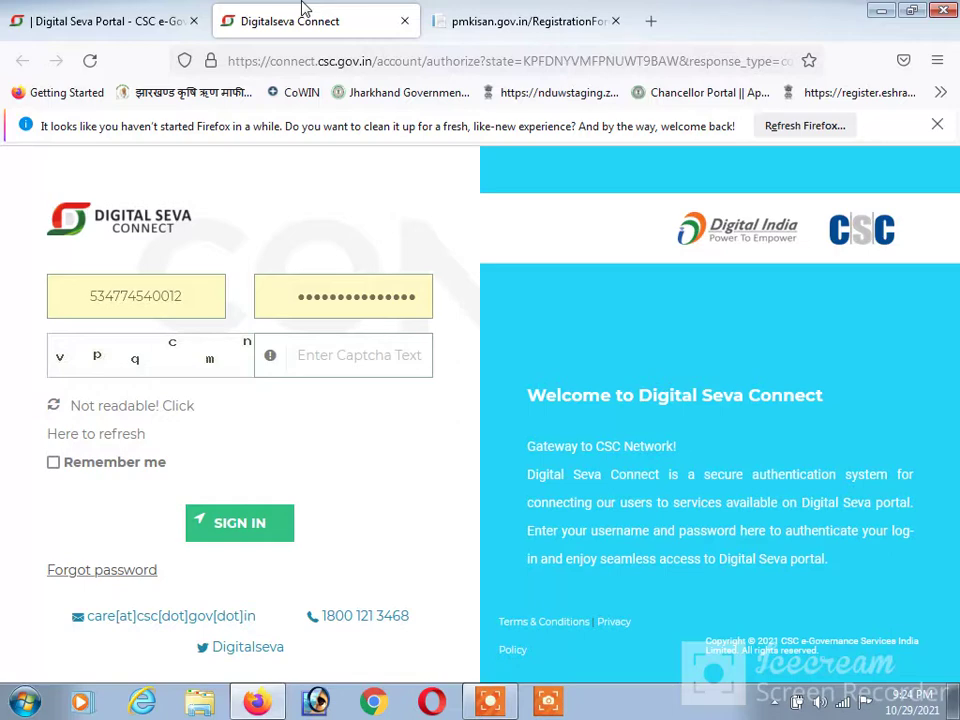
click(79, 10)
click(276, 11)
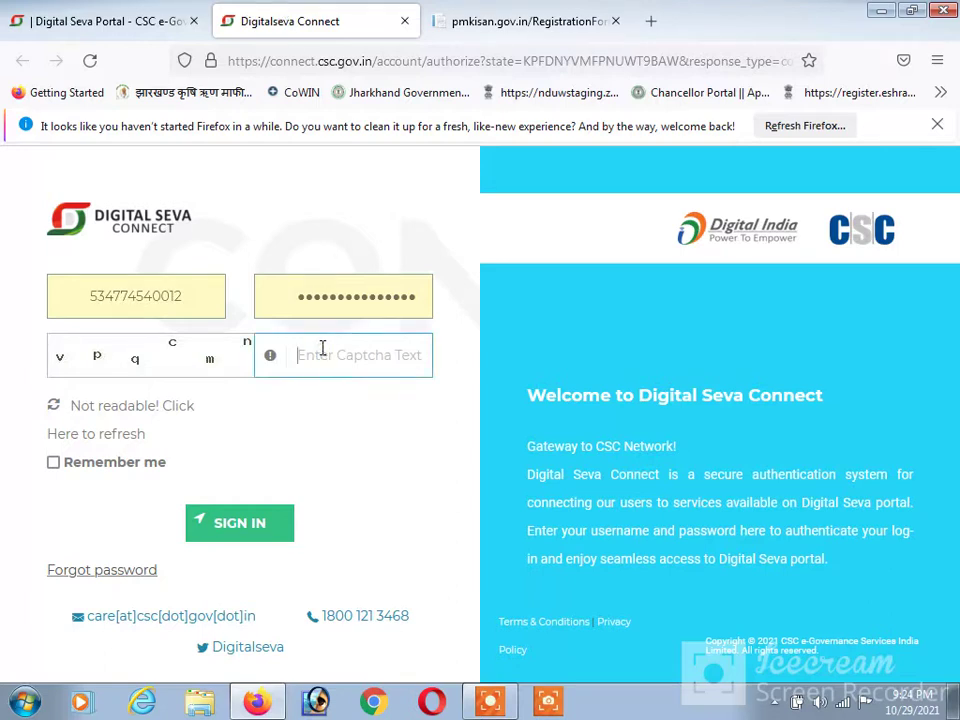
text(vpqcm)
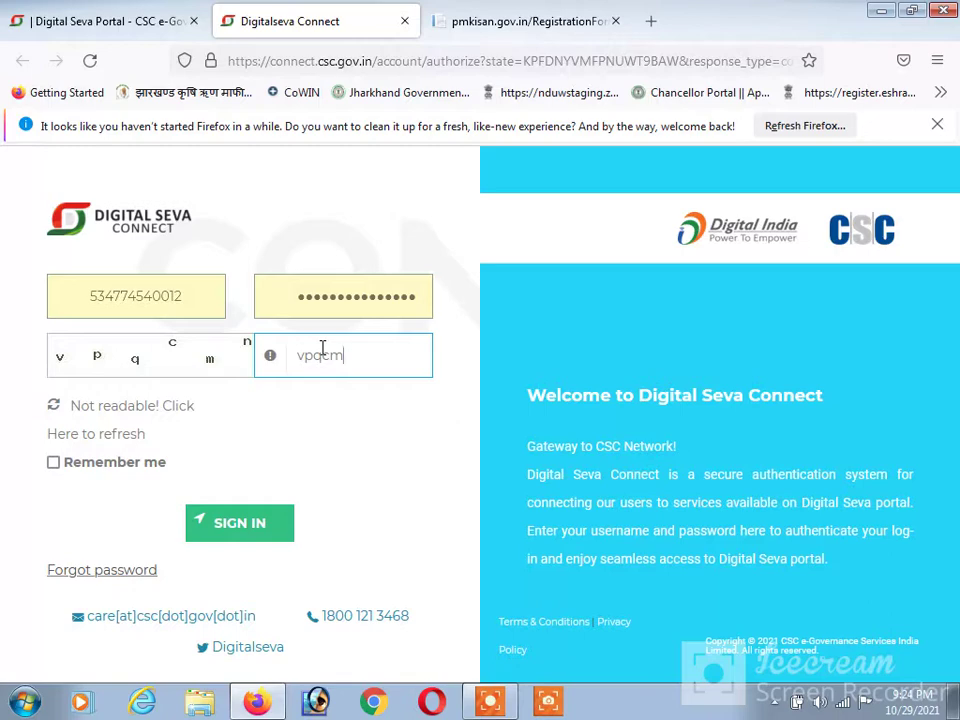
text(n)
click(264, 528)
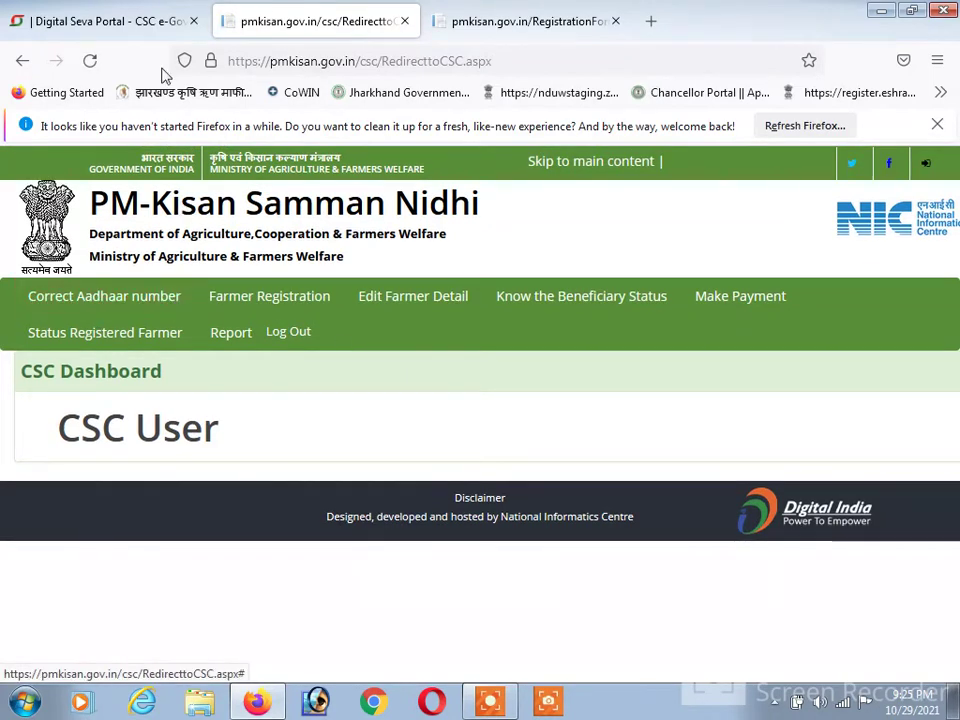
- Open the PM-KISSAN product from the featured services on the Digital Seva Portal dashboard
click(146, 22)
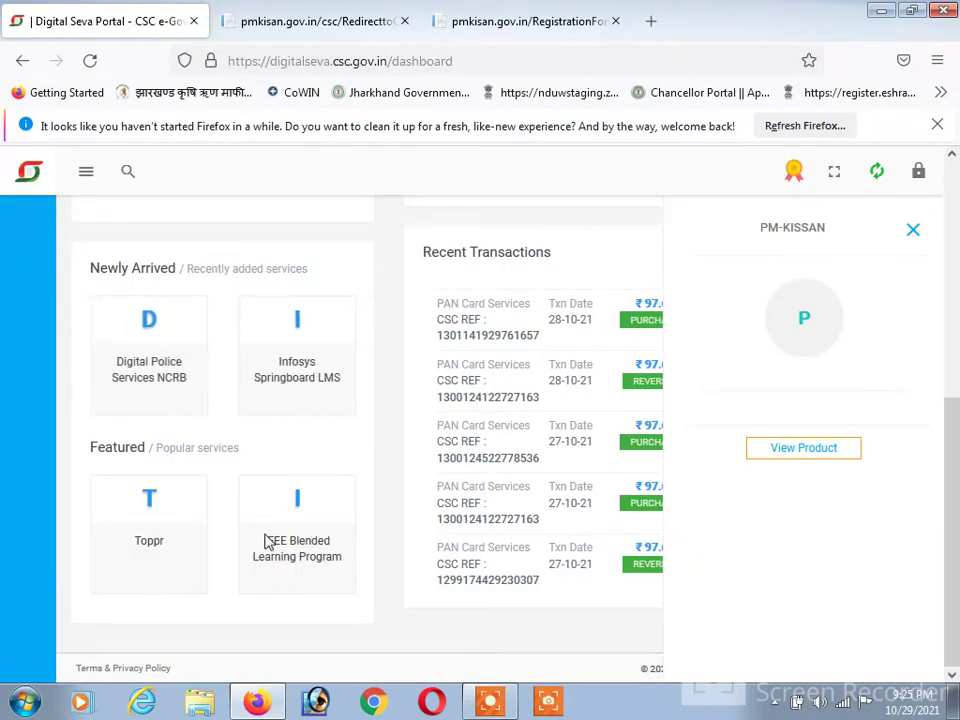
click(910, 232)
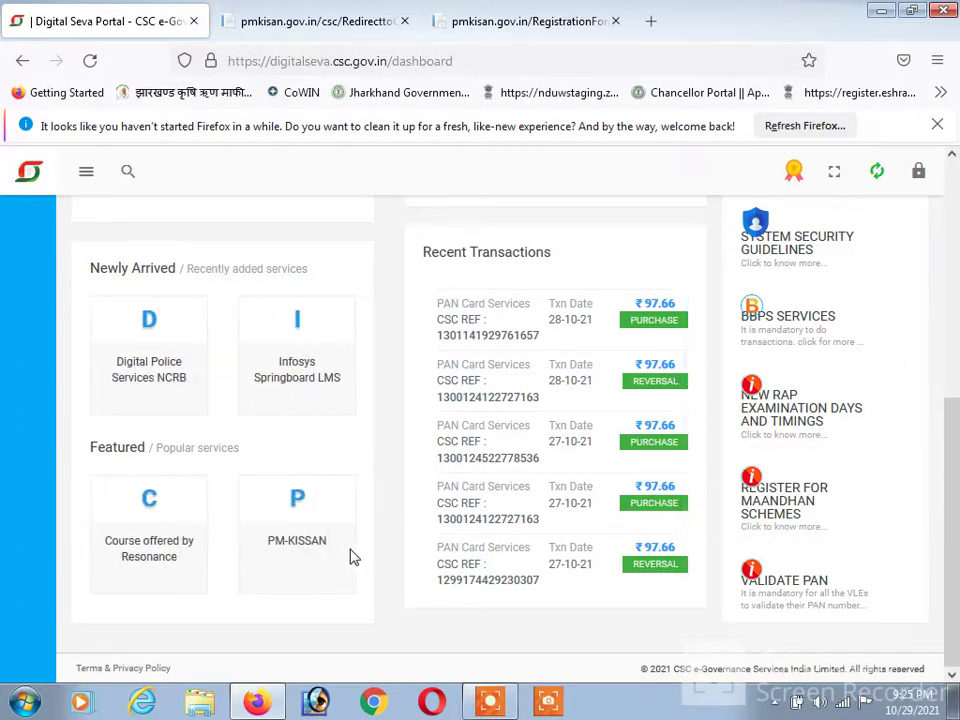
click(295, 545)
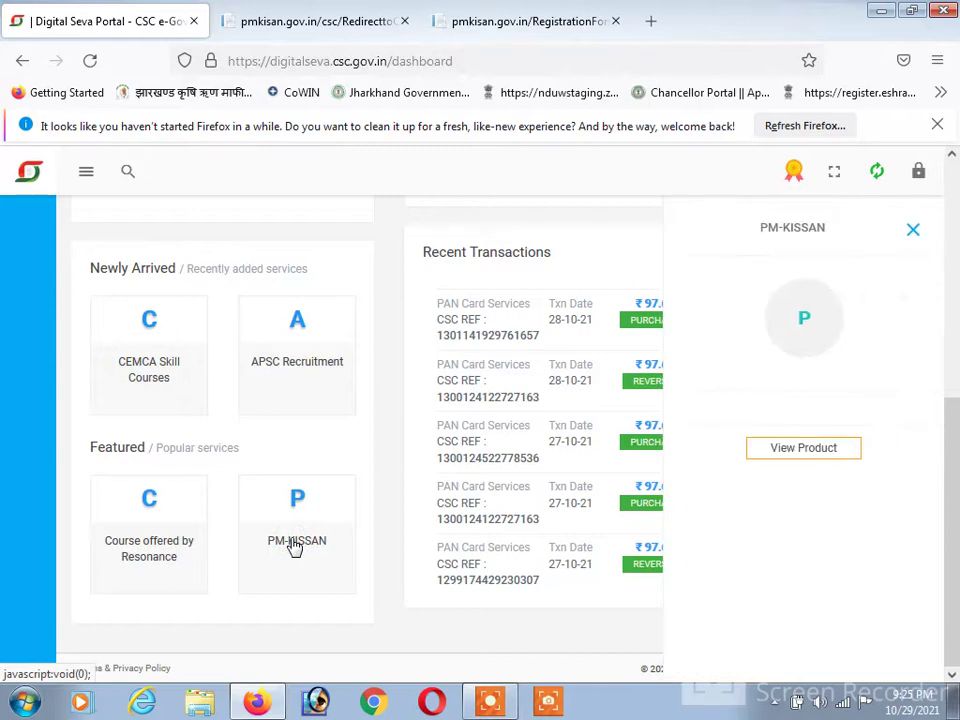
click(800, 459)
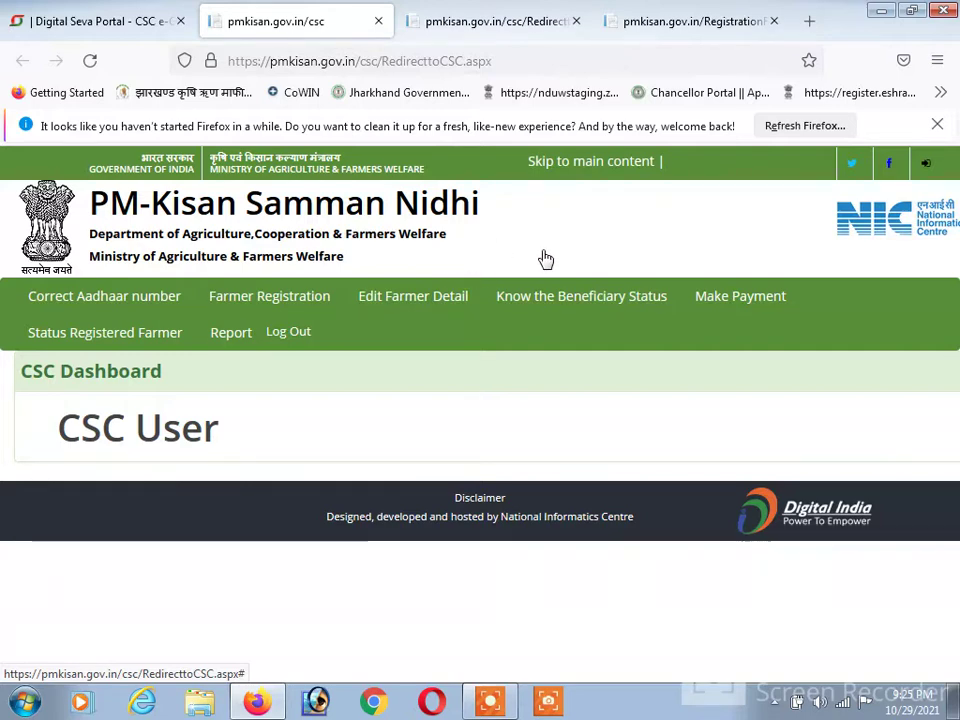
- Review the fields of the public New Farmer Registration Form on the PM-Kisan site
click(679, 20)
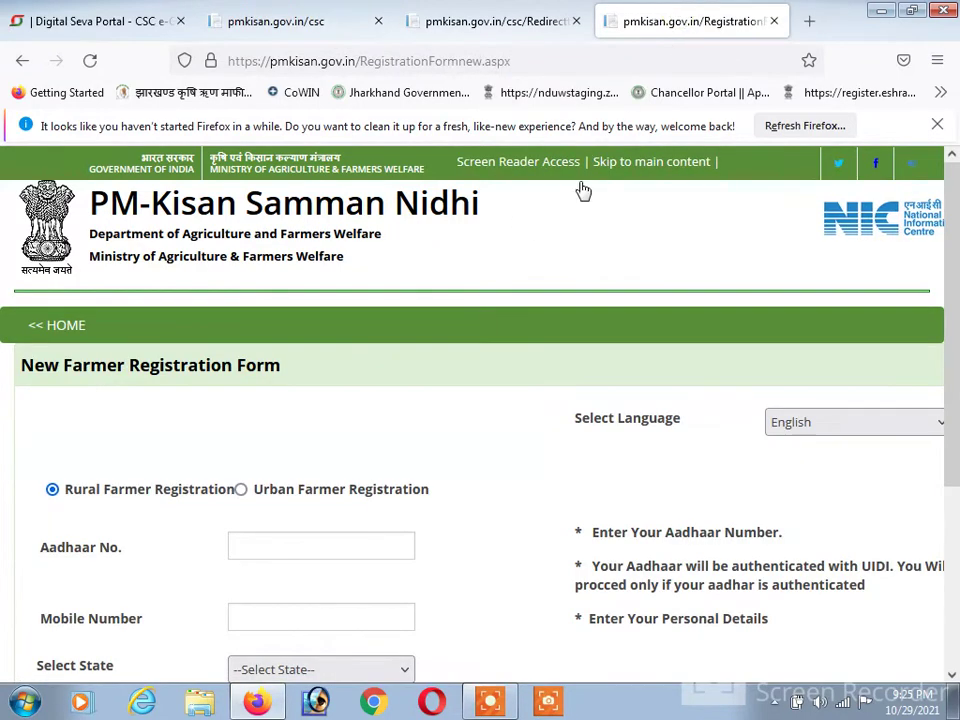
scroll(462, 435, down, 5)
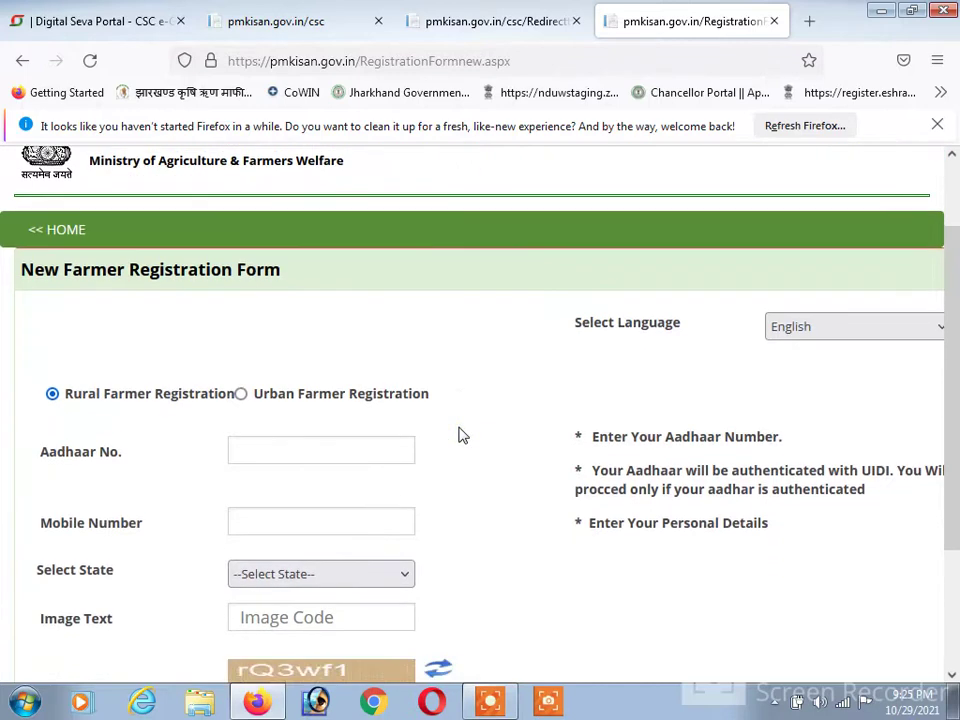
scroll(462, 435, up, 1)
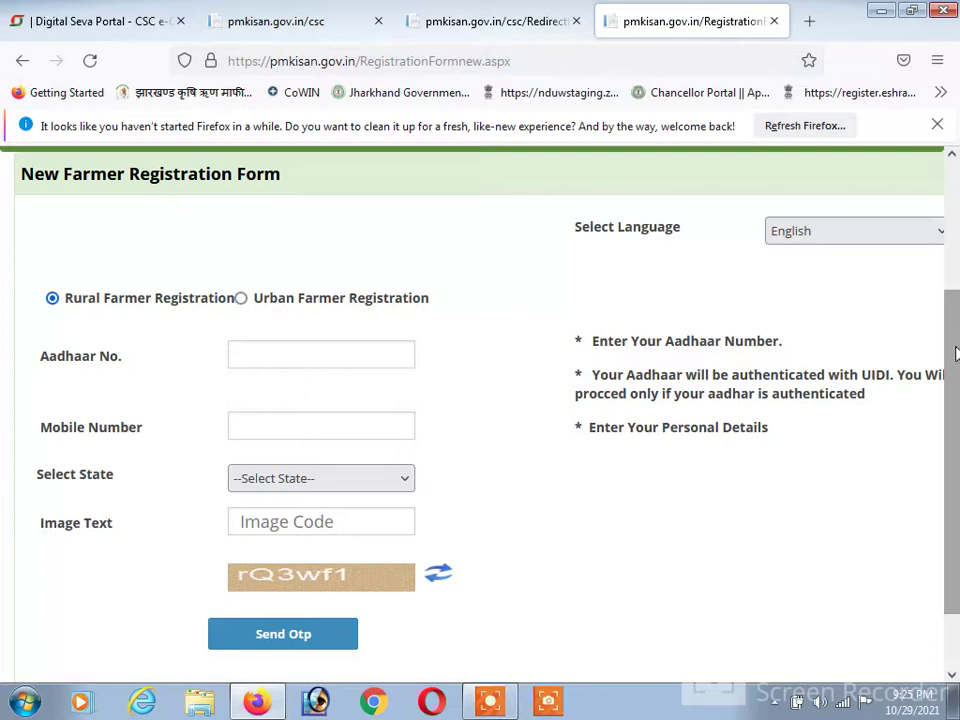
drag(955, 352, 955, 228)
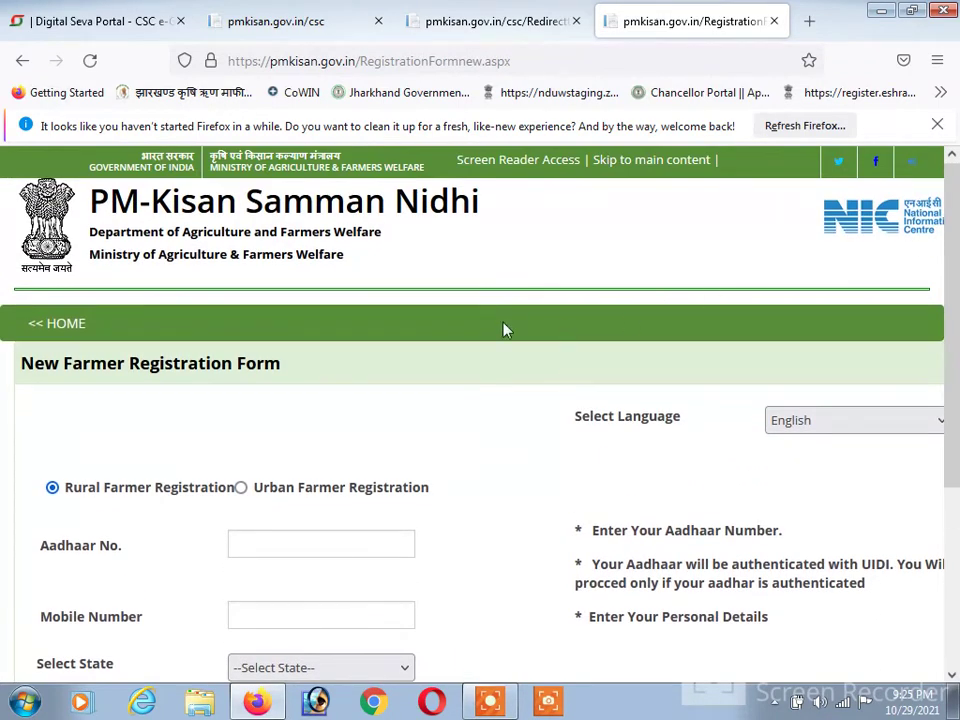
- Open the Farmer Registration form from the PM-Kisan CSC dashboard
click(482, 20)
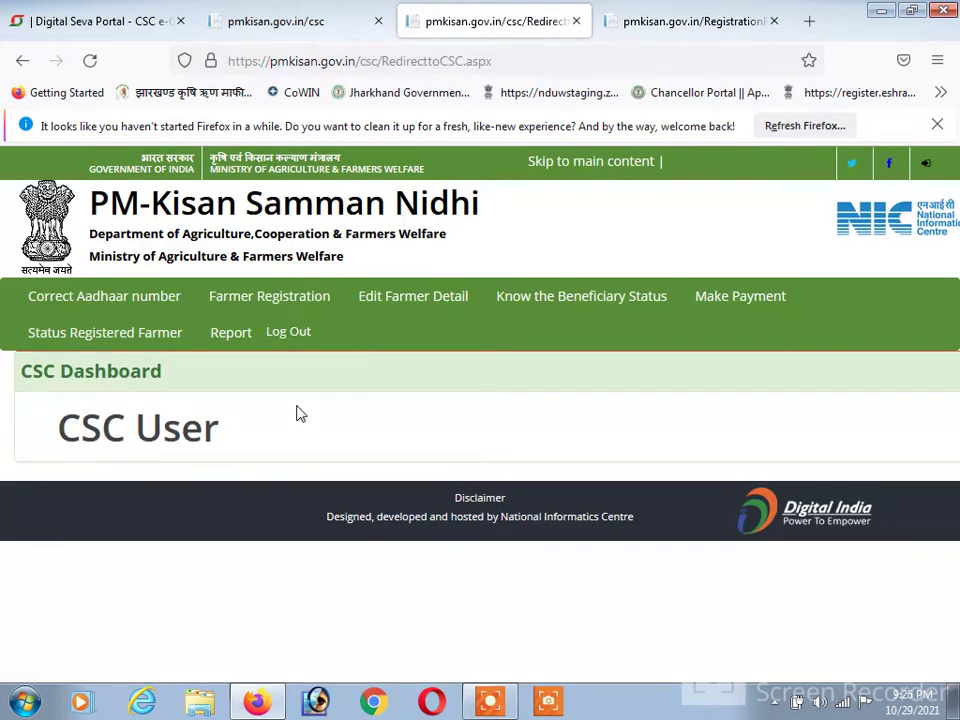
click(290, 310)
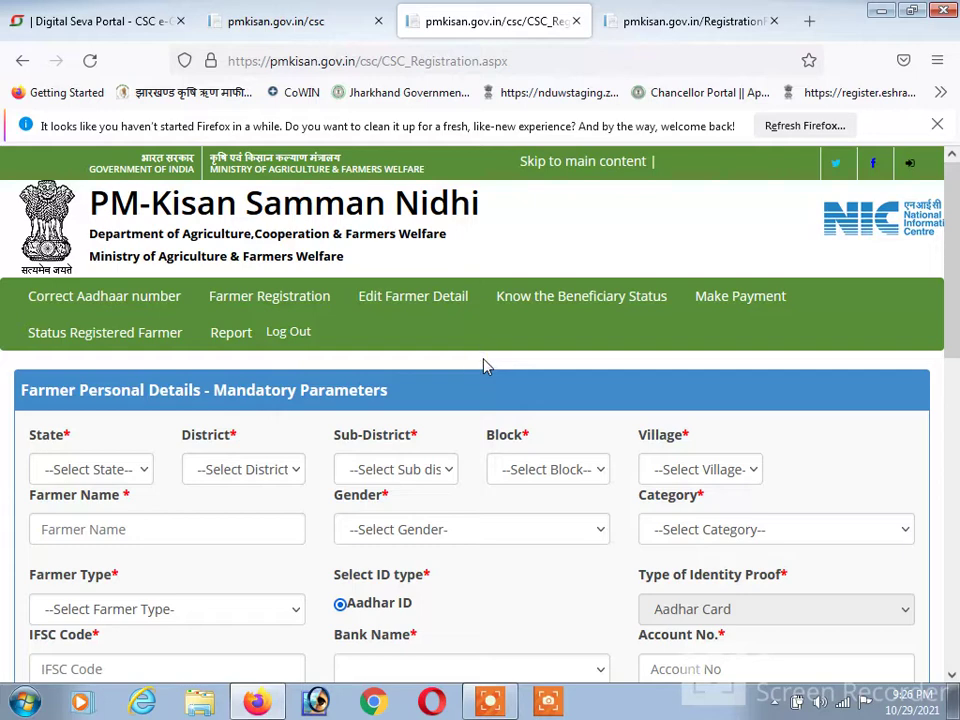
- Examine the CSC farmer registration form, from personal details through land holding, supporting document uploads and the declaration
scroll(484, 366, down, 1)
scroll(484, 366, down, 1)
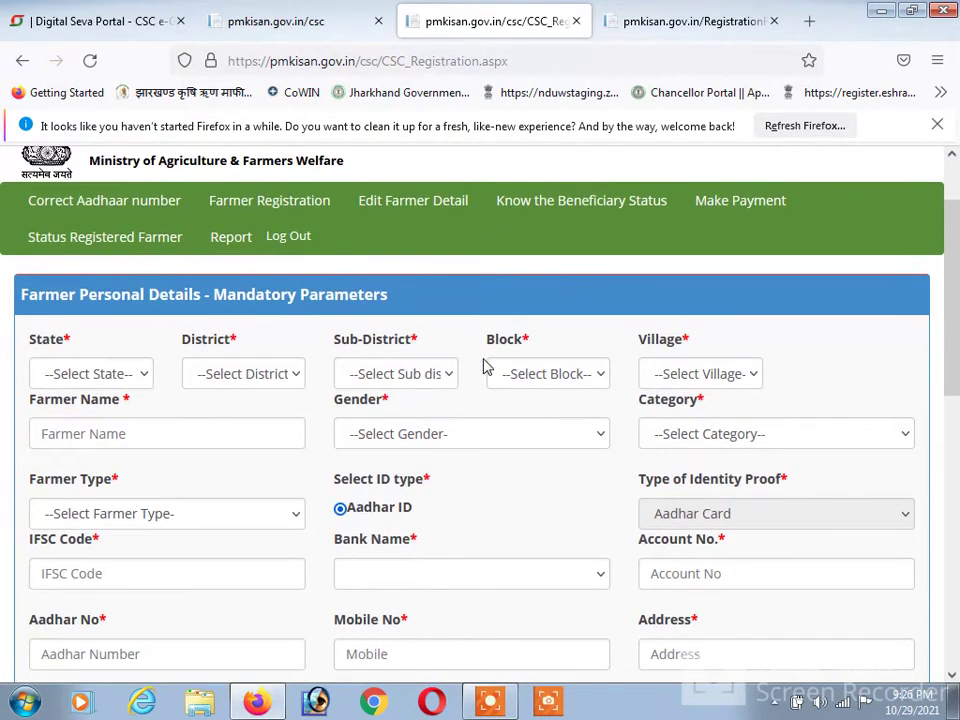
scroll(484, 366, down, 1)
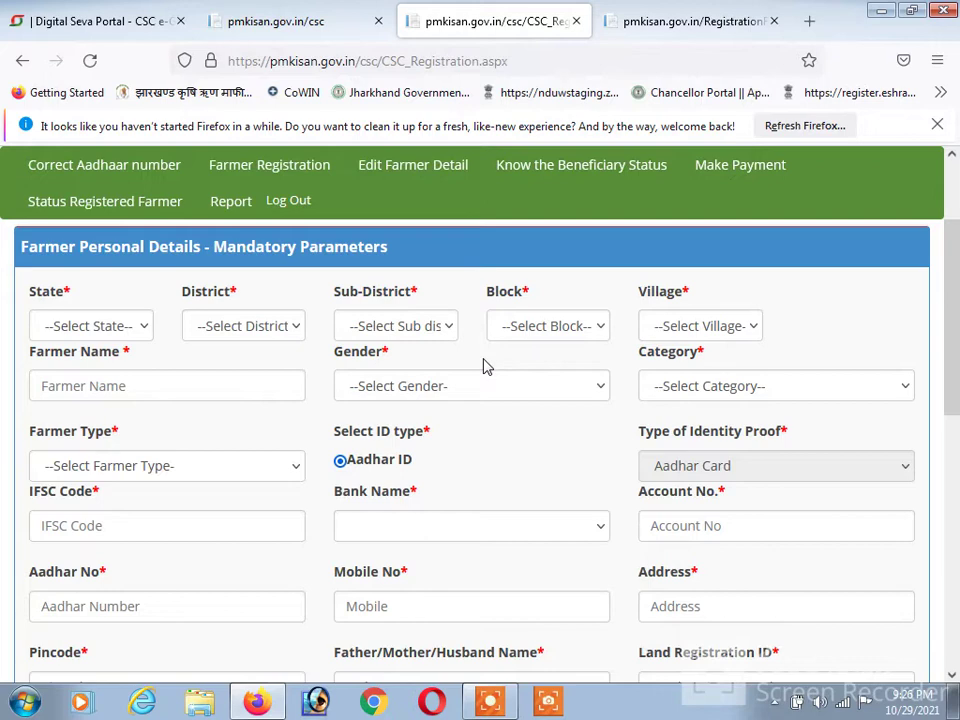
scroll(484, 366, down, 10)
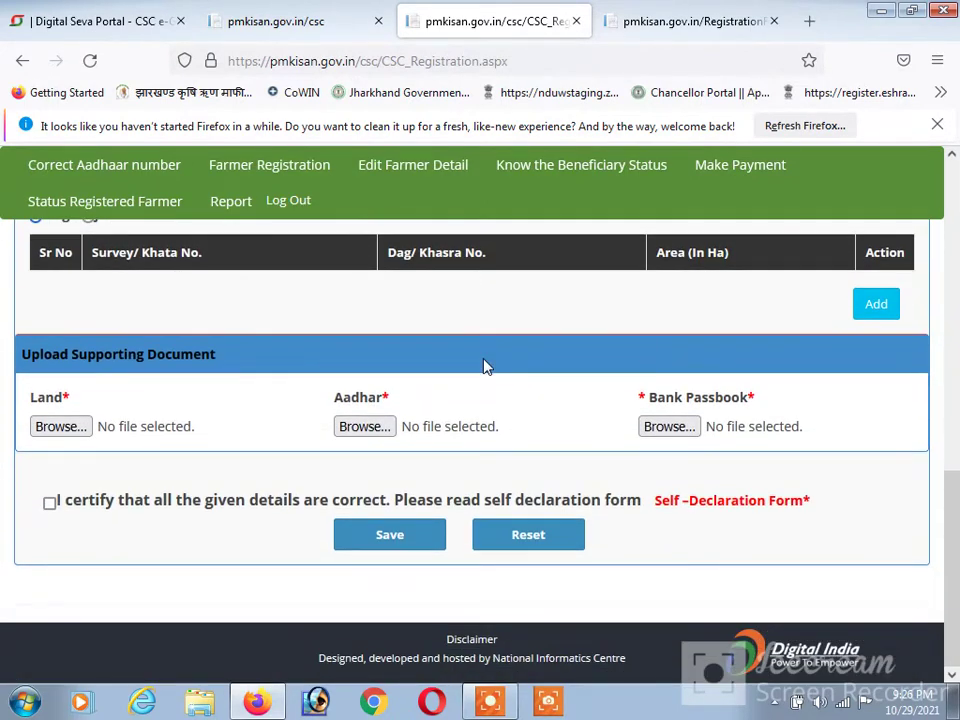
scroll(484, 366, up, 3)
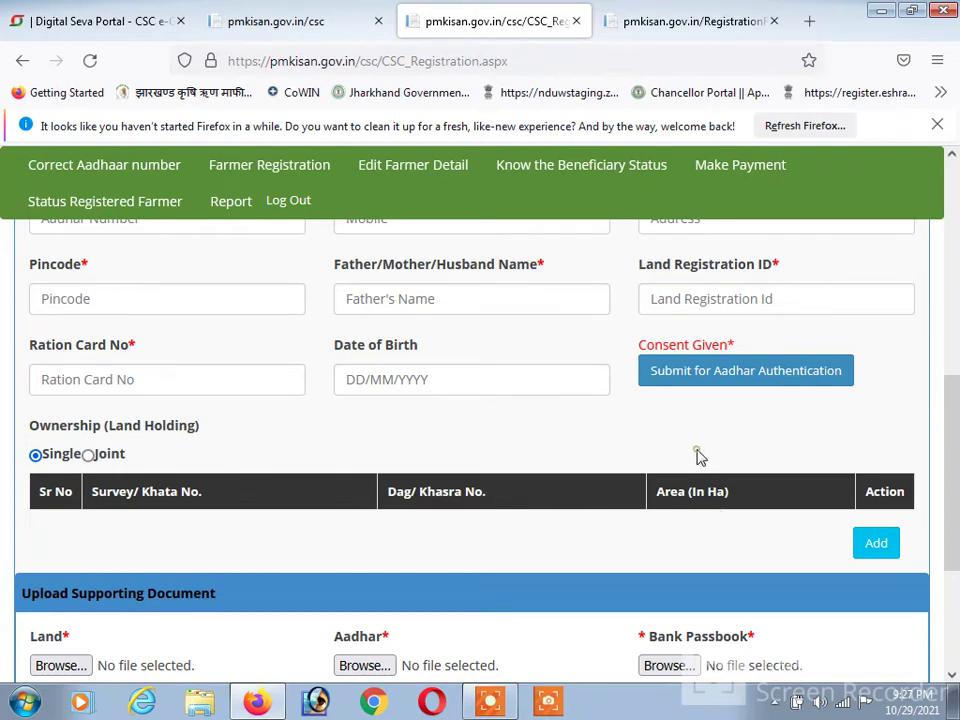
scroll(700, 457, down, 3)
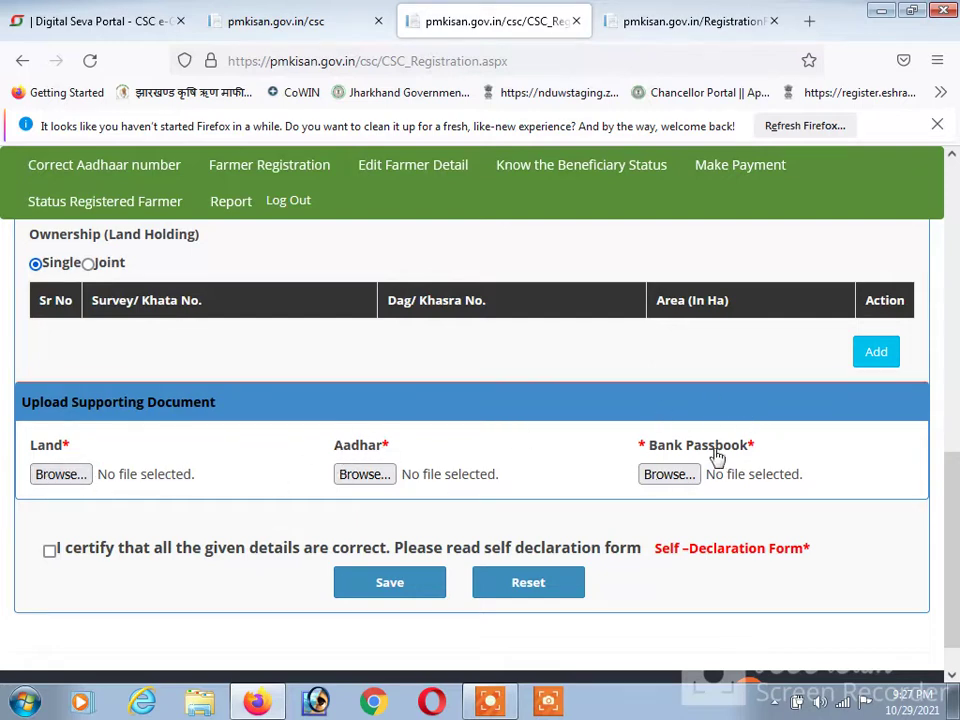
scroll(716, 456, up, 5)
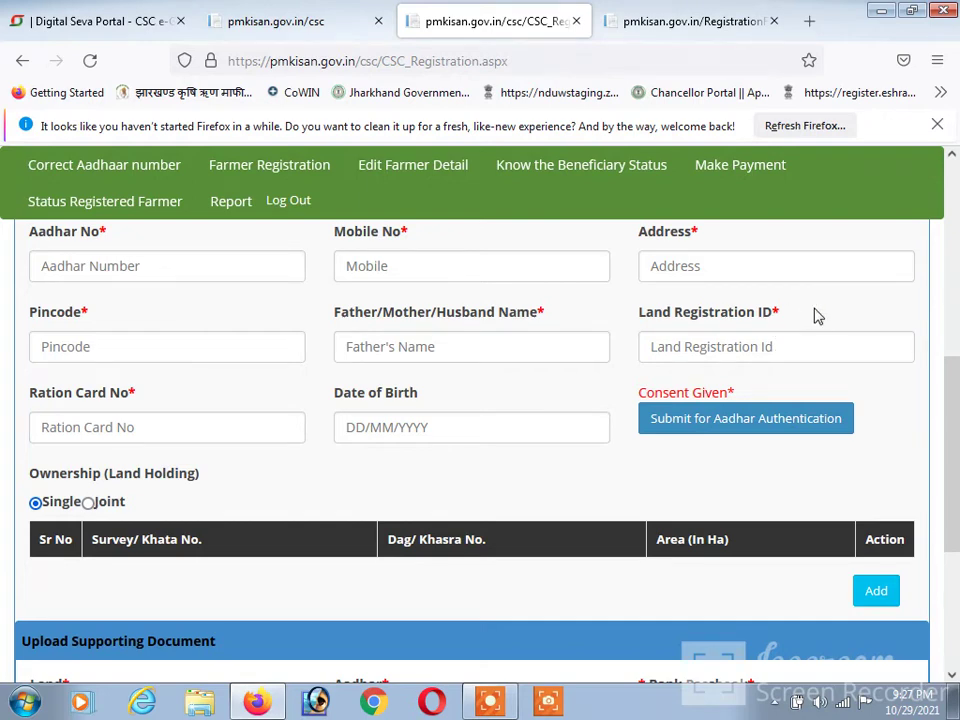
scroll(815, 312, up, 1)
scroll(815, 309, up, 6)
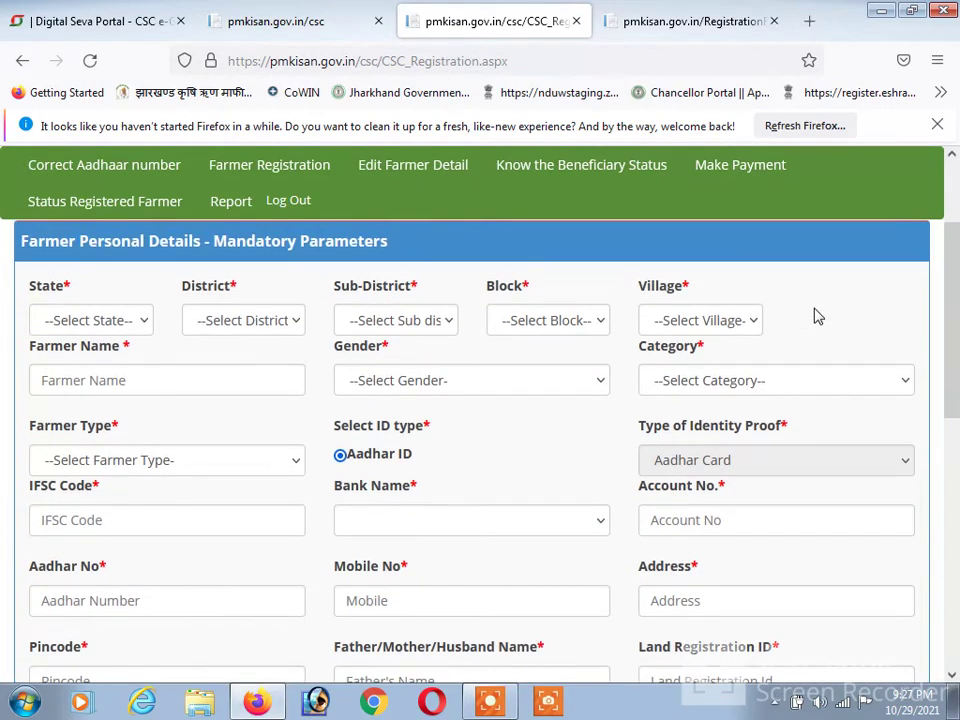
scroll(815, 316, up, 1)
scroll(815, 316, down, 1)
scroll(815, 316, down, 1)
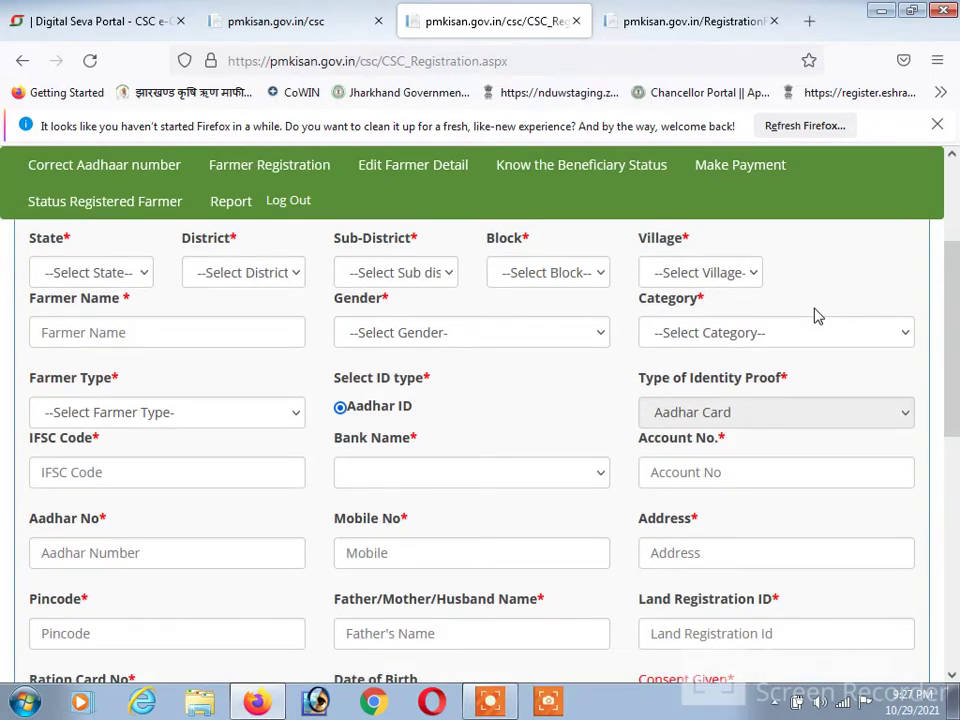
scroll(815, 316, up, 1)
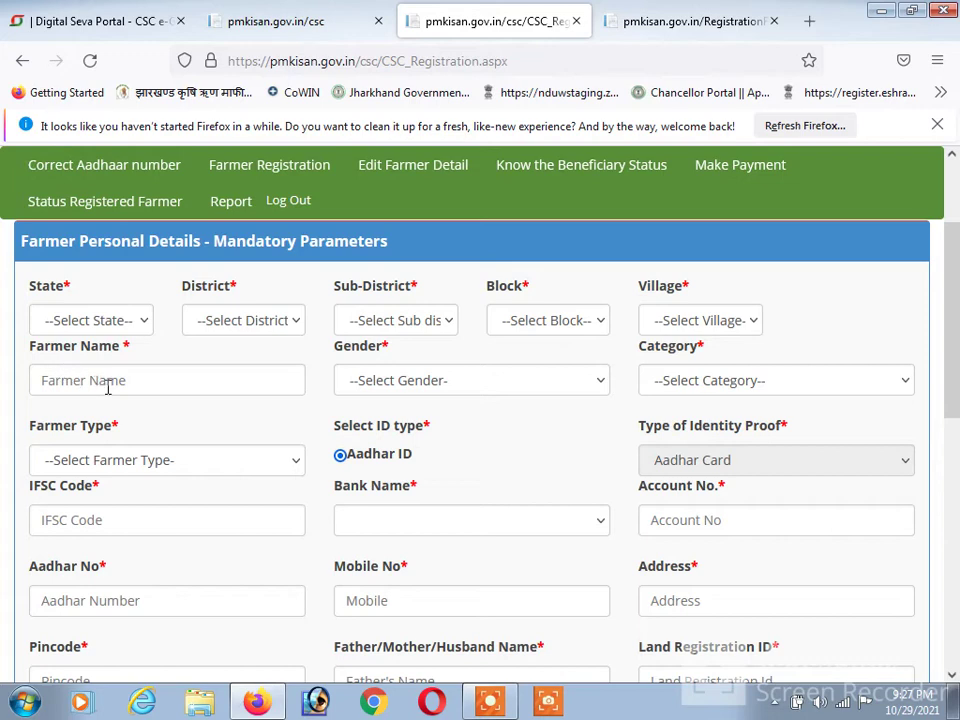
- Check the Gender, Category, Farmer Type and IFSC Code fields, and the remaining farmer details, without filling them in
click(437, 388)
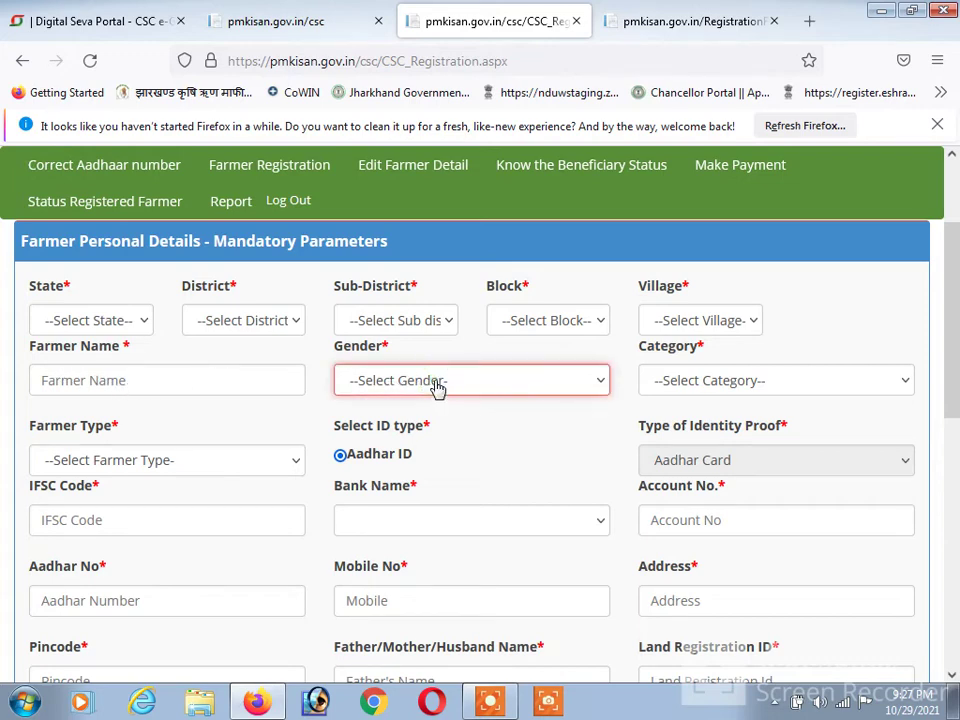
click(631, 361)
click(664, 383)
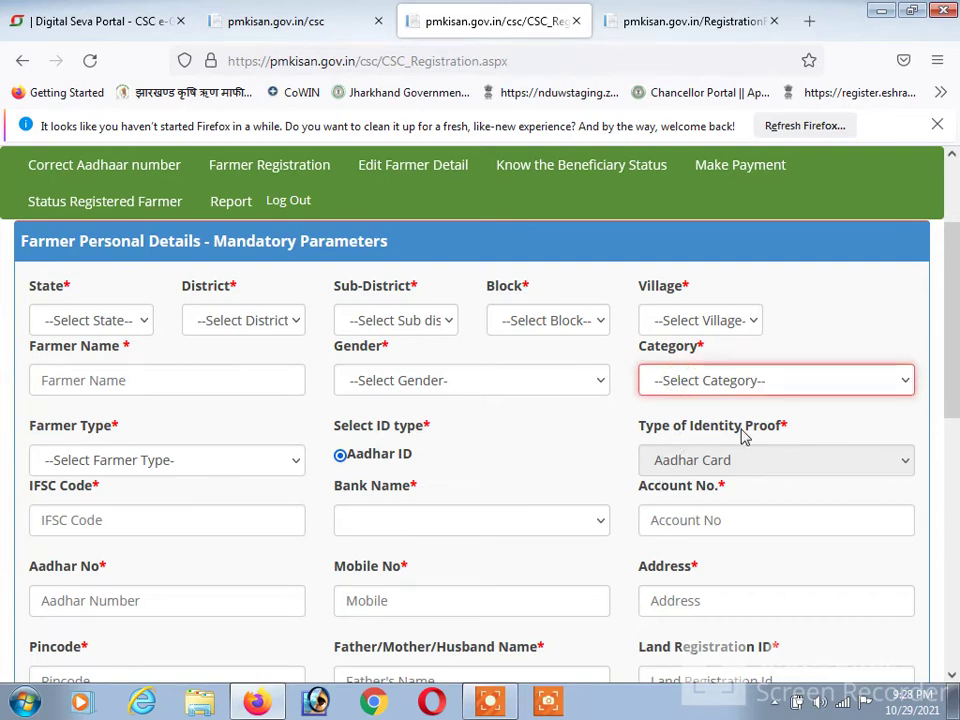
click(568, 432)
scroll(569, 436, down, 3)
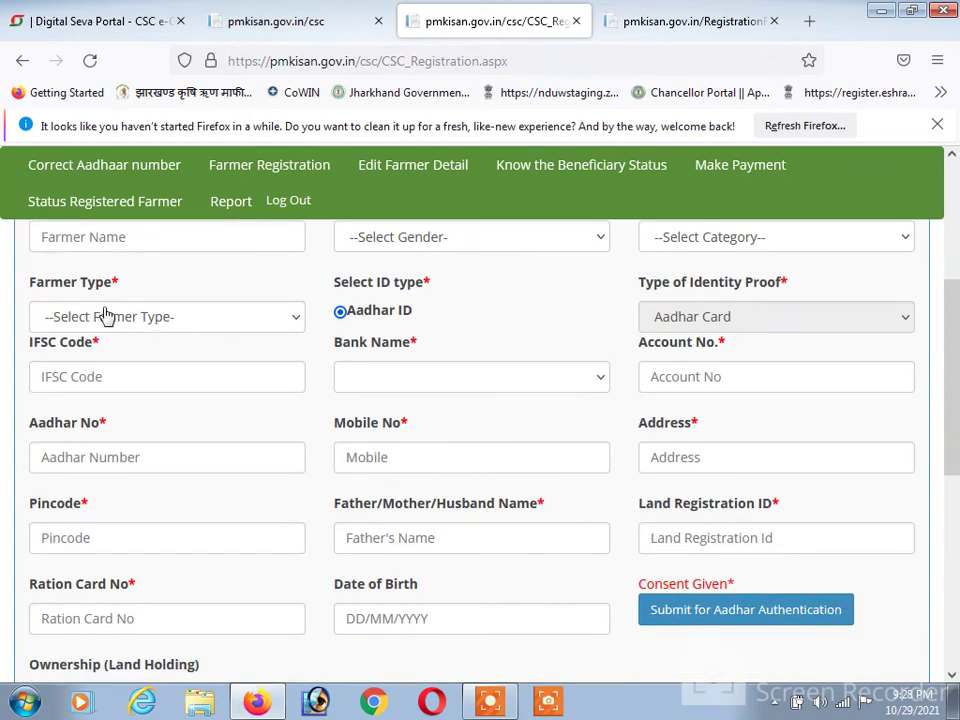
click(154, 316)
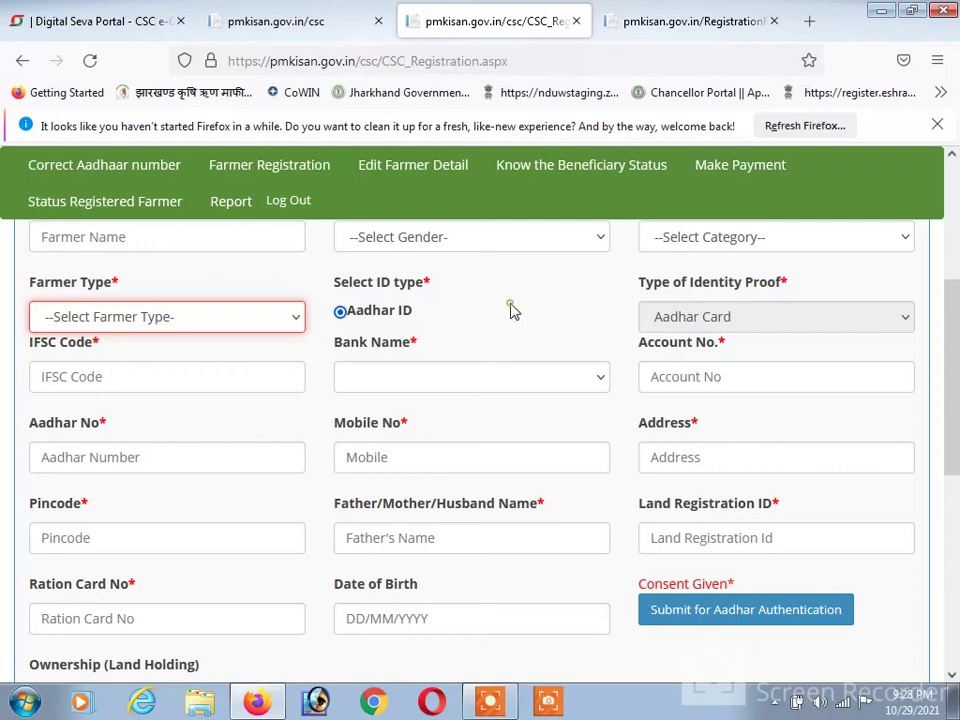
click(244, 376)
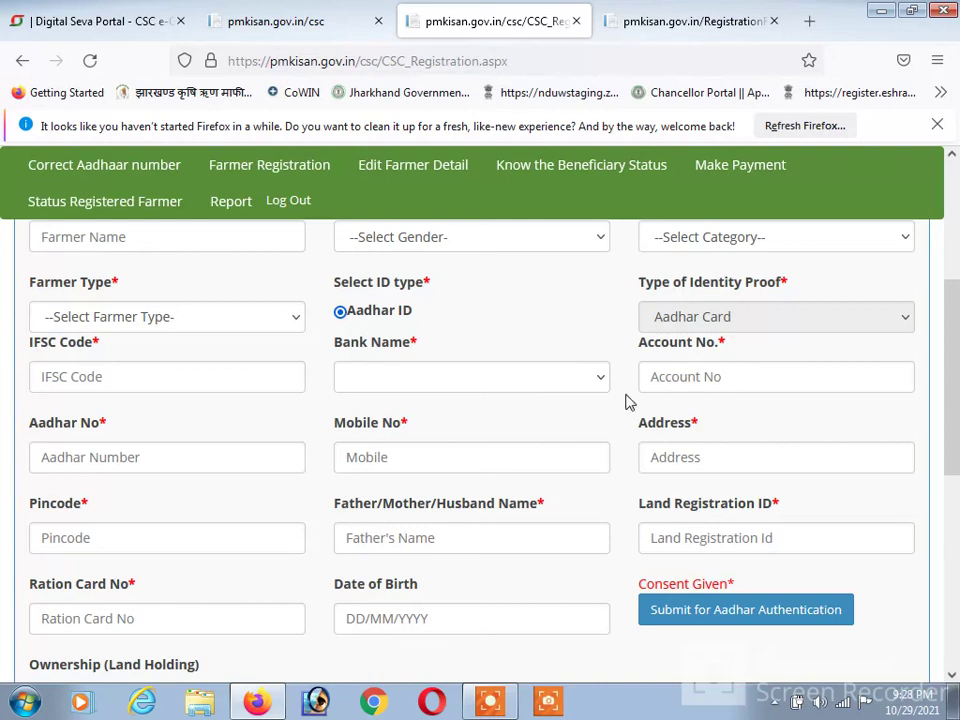
scroll(503, 424, down, 3)
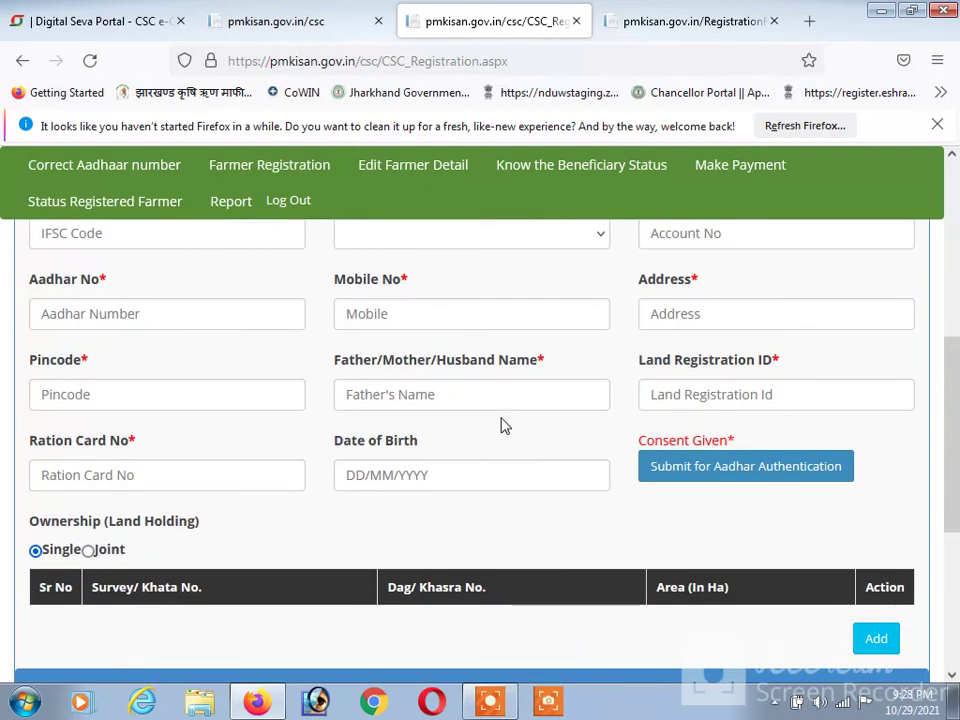